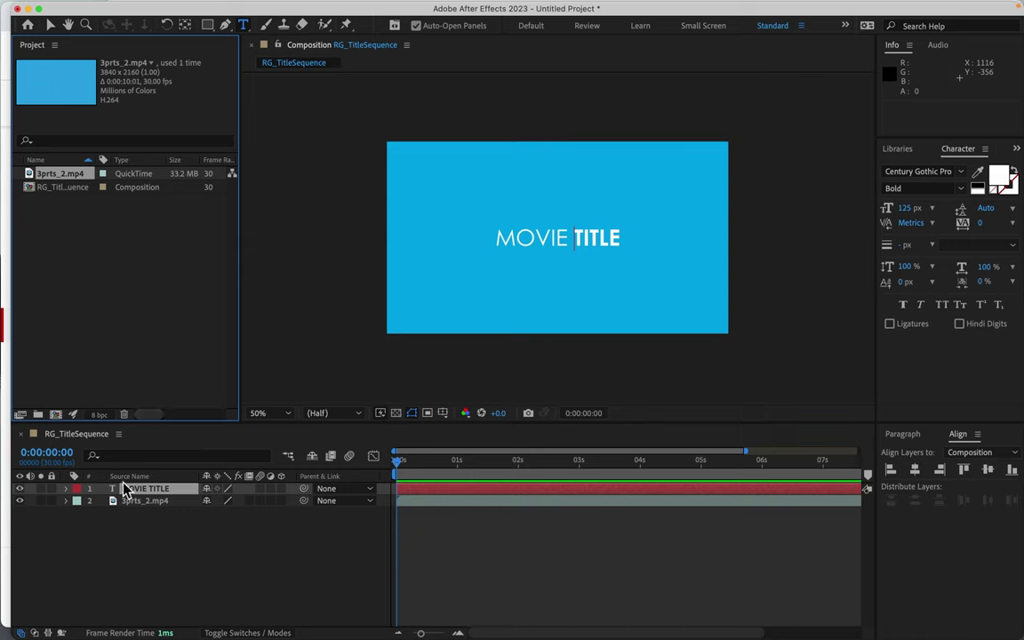
# Exit editing the MOVIE TITLE text and switch to the Pen tool
pyautogui.click(131, 549)
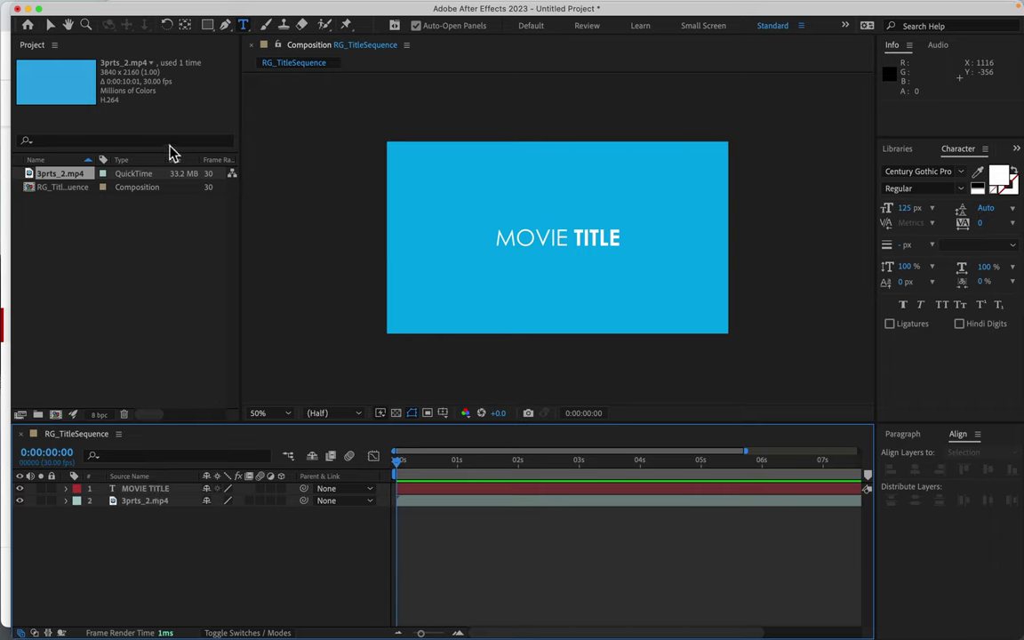
pyautogui.click(227, 29)
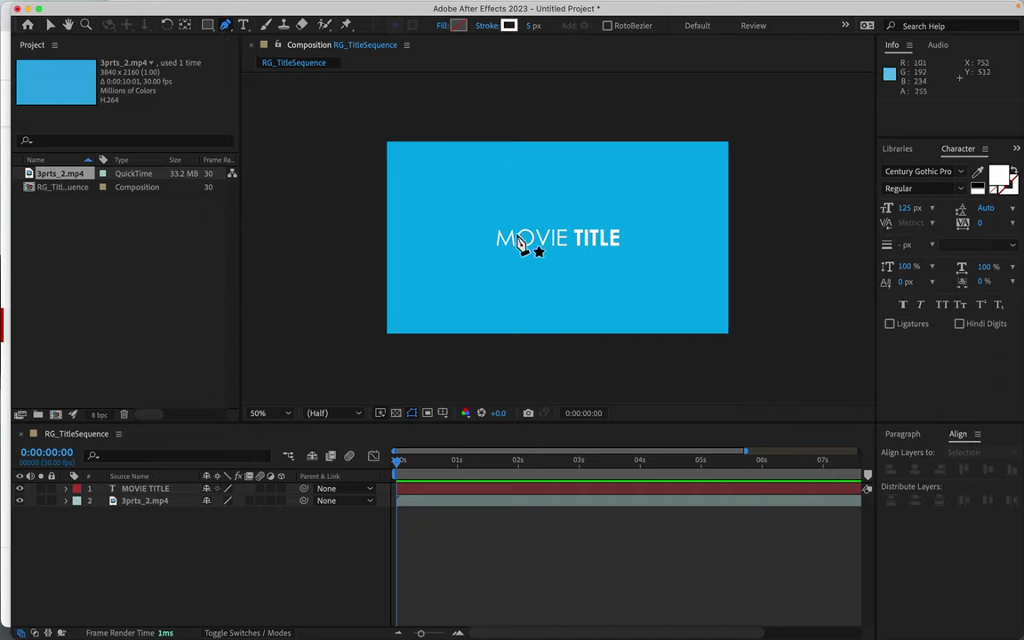
# Set the composition viewer to 100% magnification, then zoom in to 200%
pyautogui.click(288, 414)
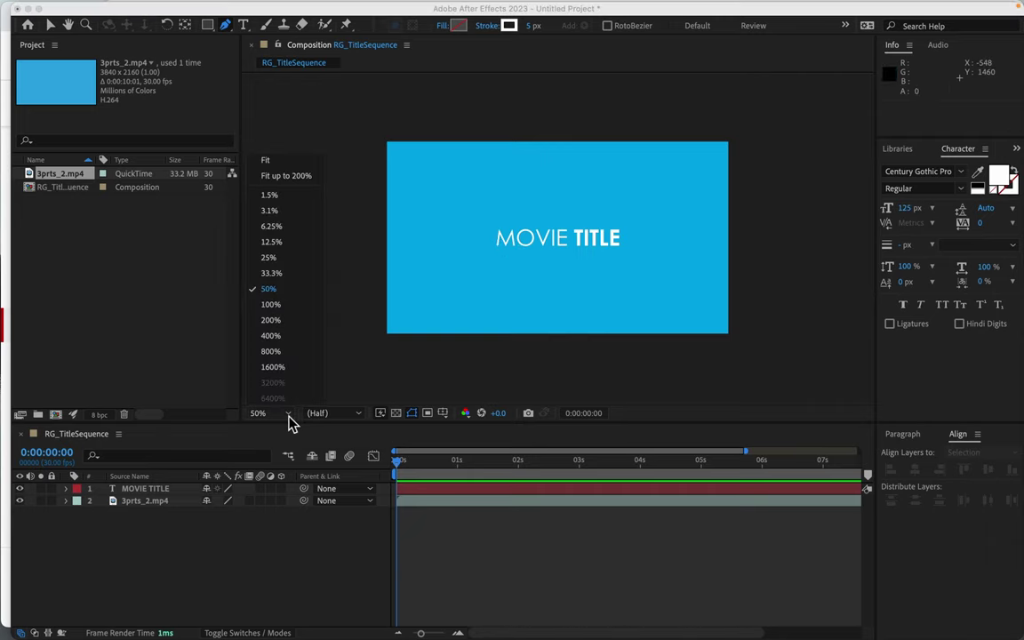
pyautogui.click(271, 304)
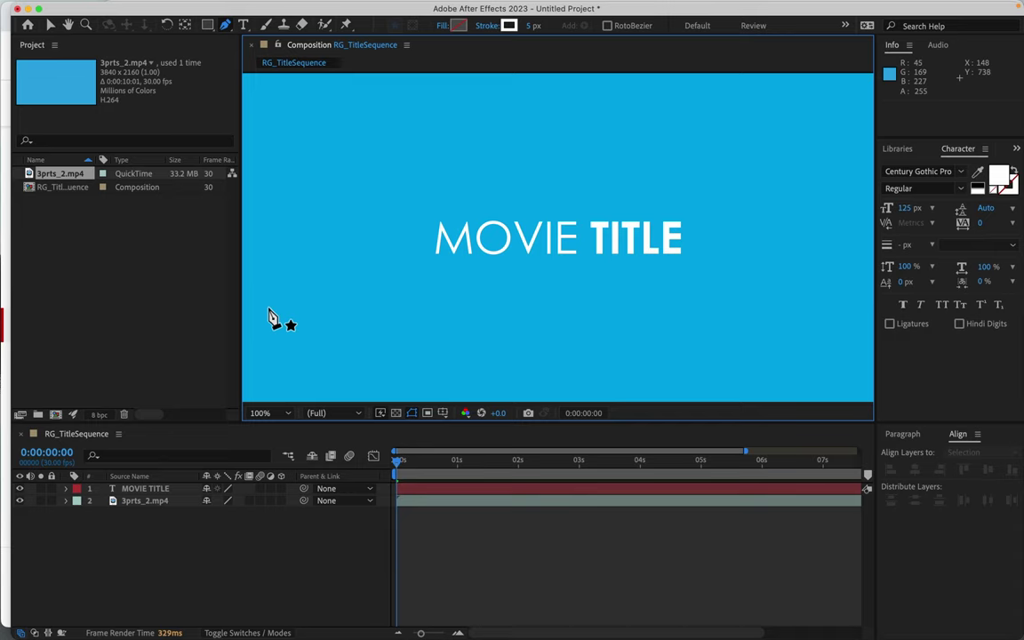
pyautogui.press('.')
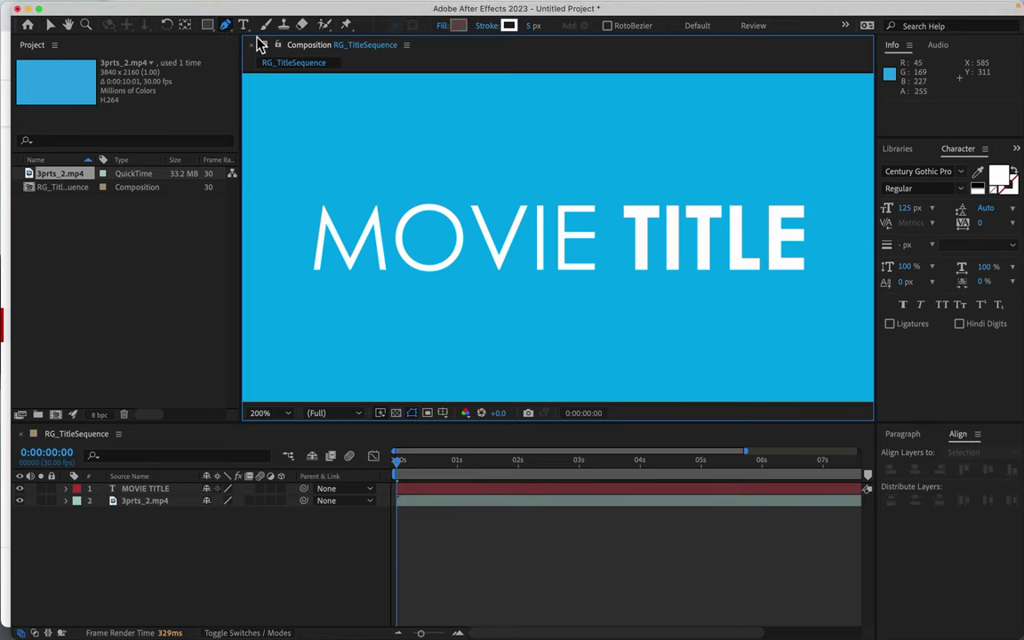
# Set new shapes to no fill and a solid-color stroke
pyautogui.click(442, 27)
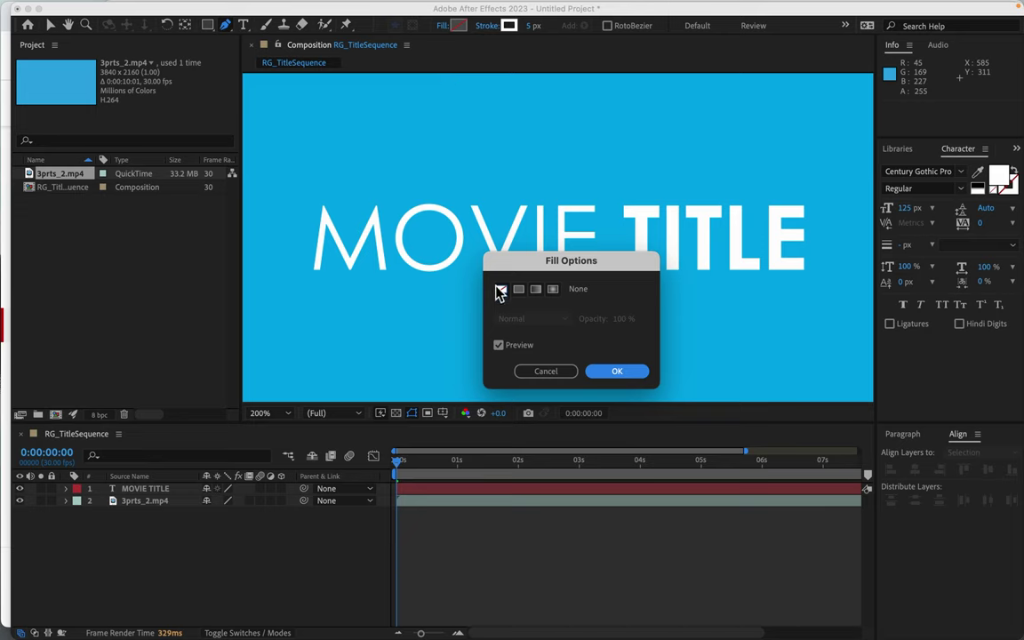
pyautogui.click(633, 379)
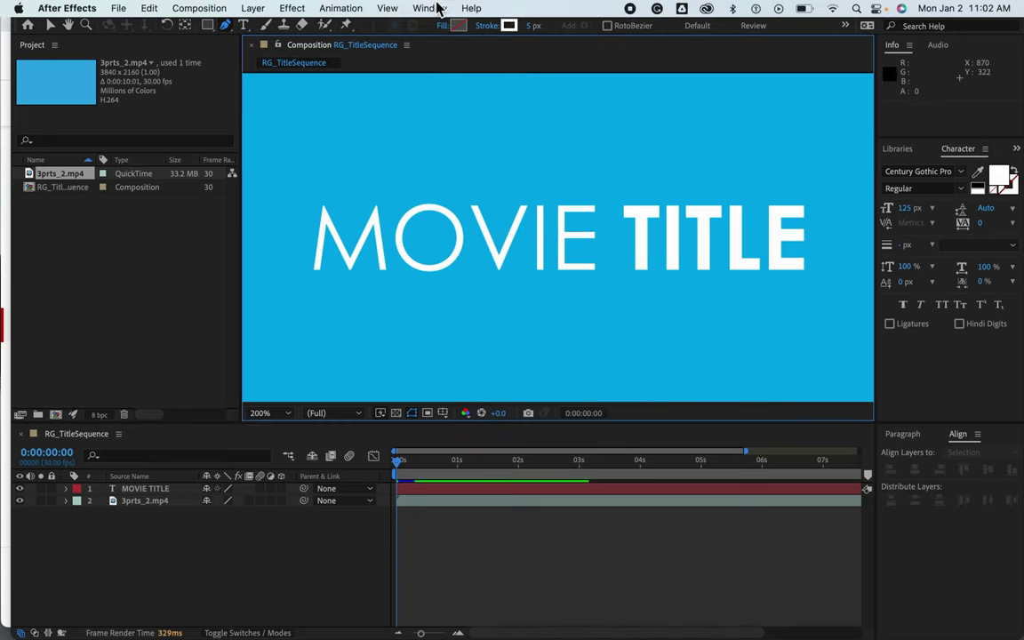
pyautogui.click(488, 26)
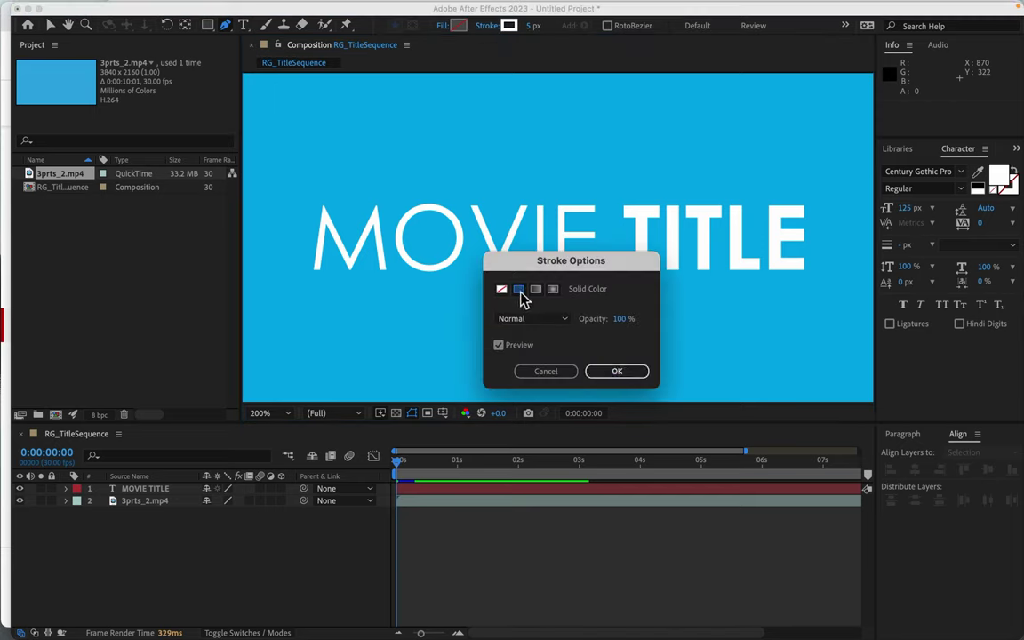
pyautogui.click(617, 371)
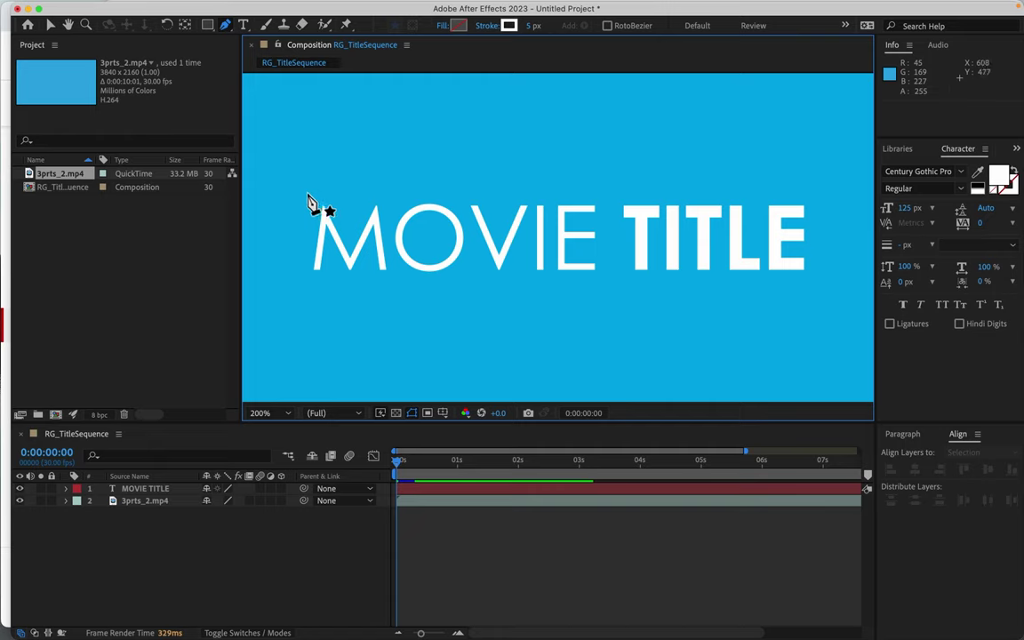
# Draw a straight Pen line from left of MOVIE to past TITLE, with a 4 px stroke
pyautogui.click(307, 193)
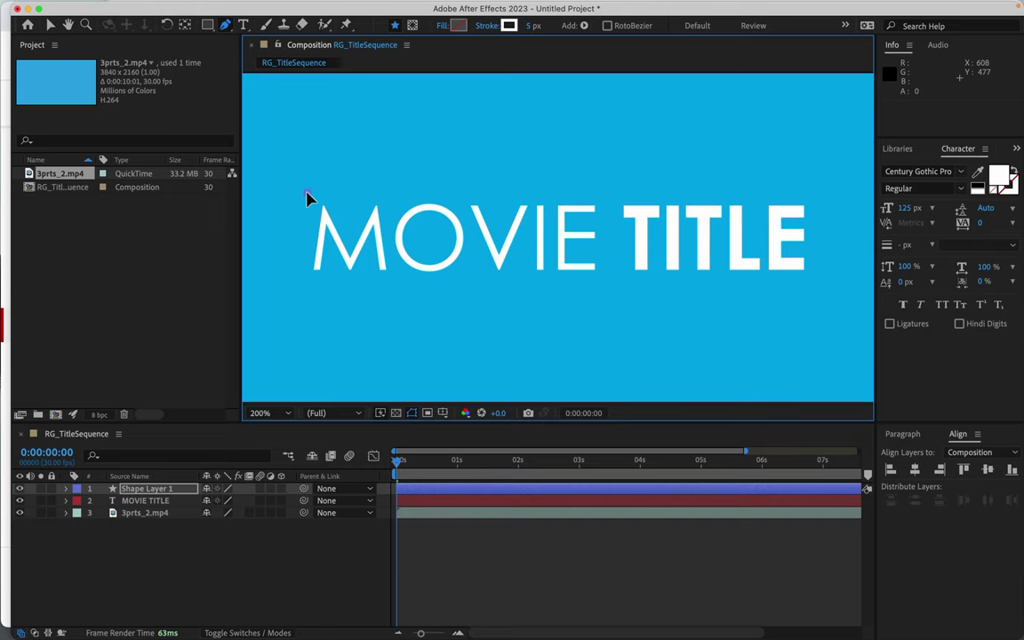
pyautogui.click(811, 194)
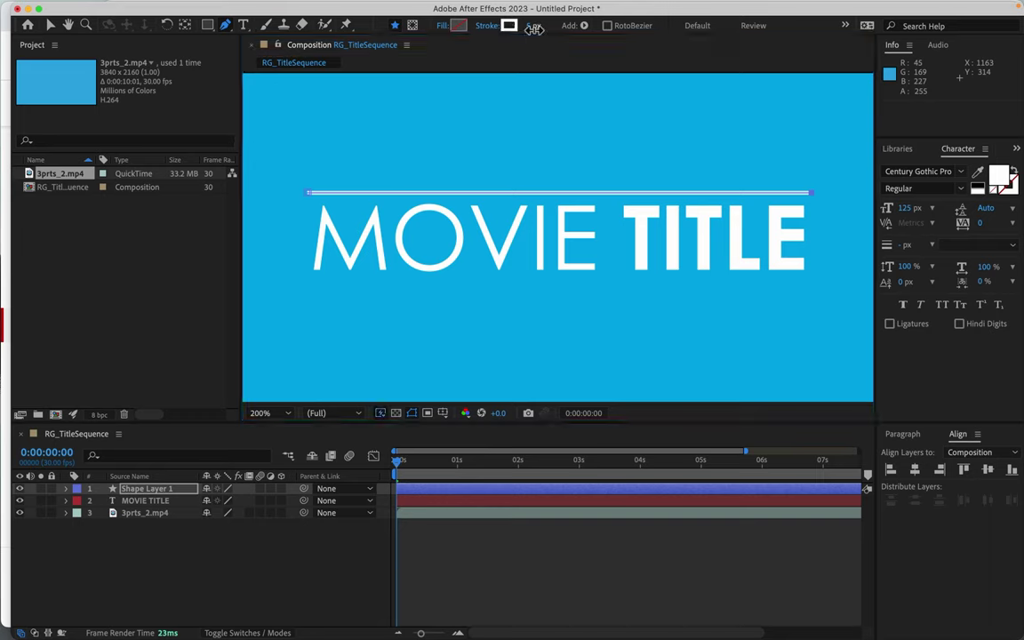
pyautogui.moveTo(534, 33); pyautogui.dragTo(527, 31)
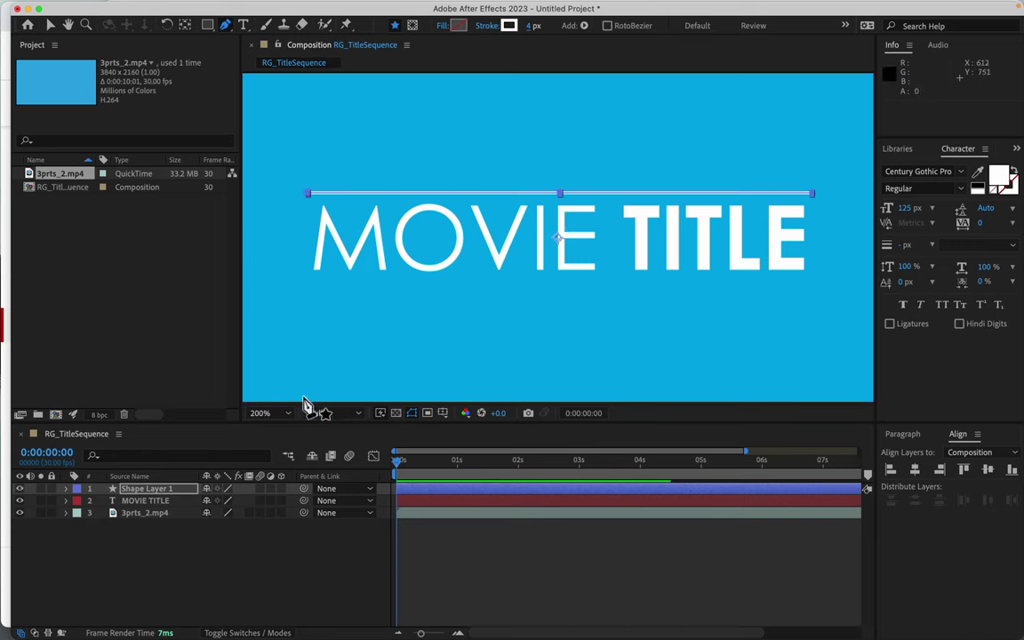
pyautogui.click(167, 490)
# Rename Shape Layer 1 to 'white line' and twirl open its properties
pyautogui.rightClick(166, 491)
pyautogui.press('Escape')
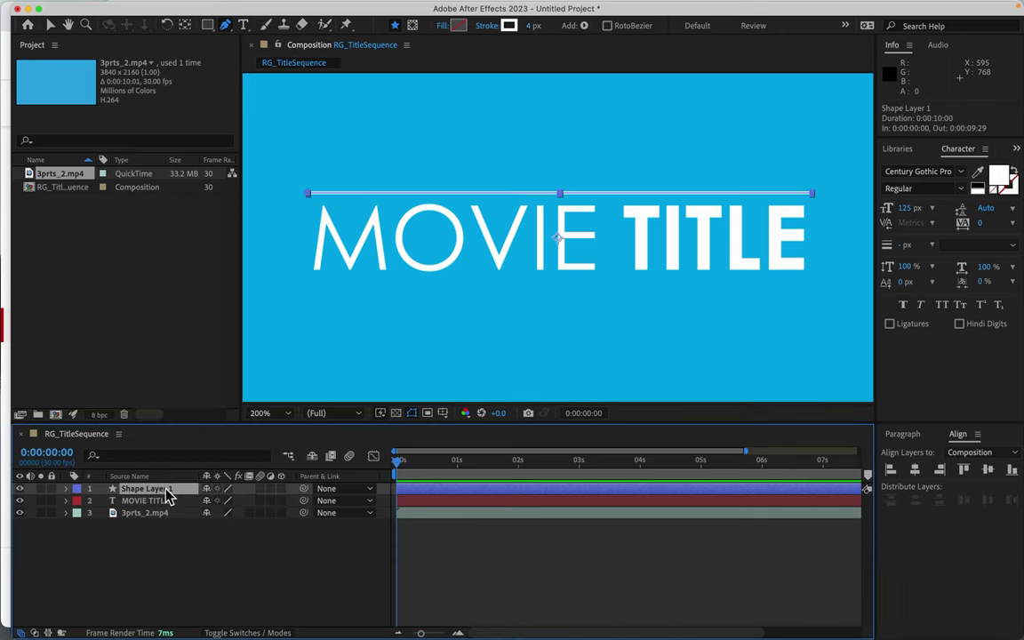
pyautogui.rightClick(166, 490)
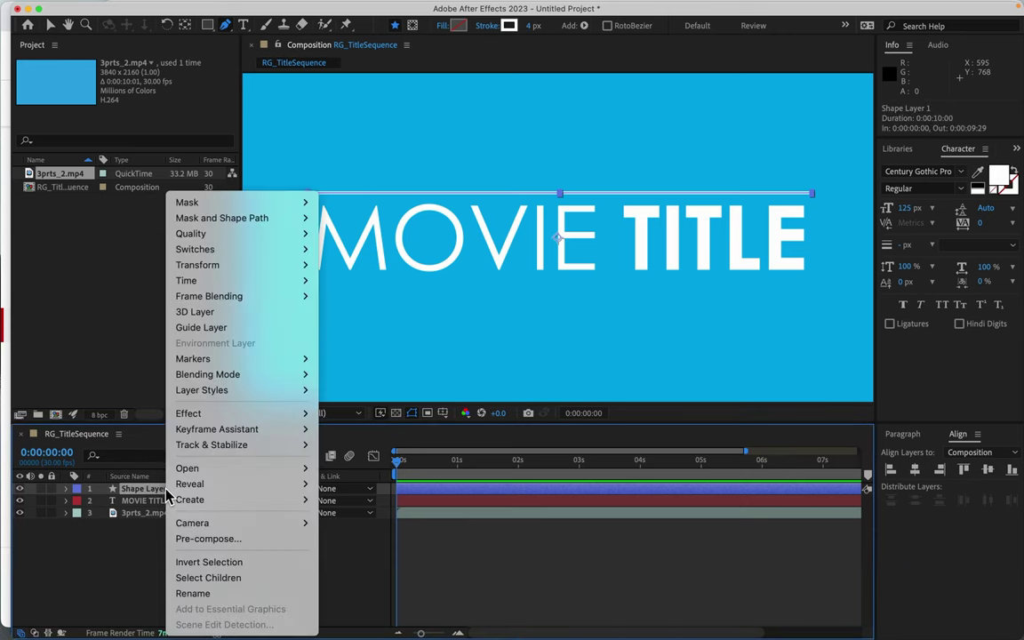
pyautogui.click(195, 593)
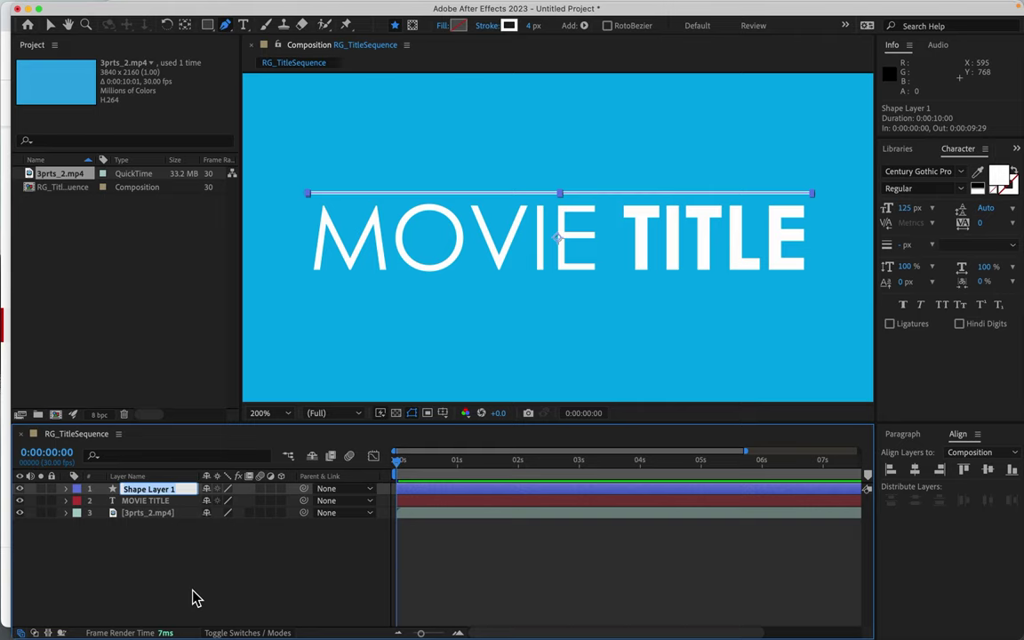
pyautogui.write('white line')
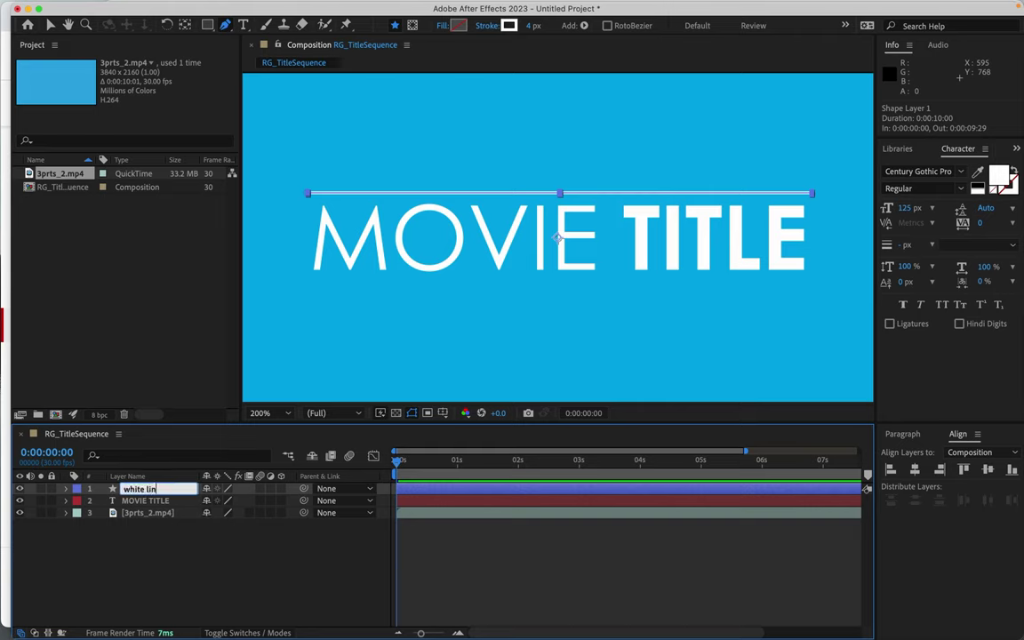
pyautogui.click(66, 491)
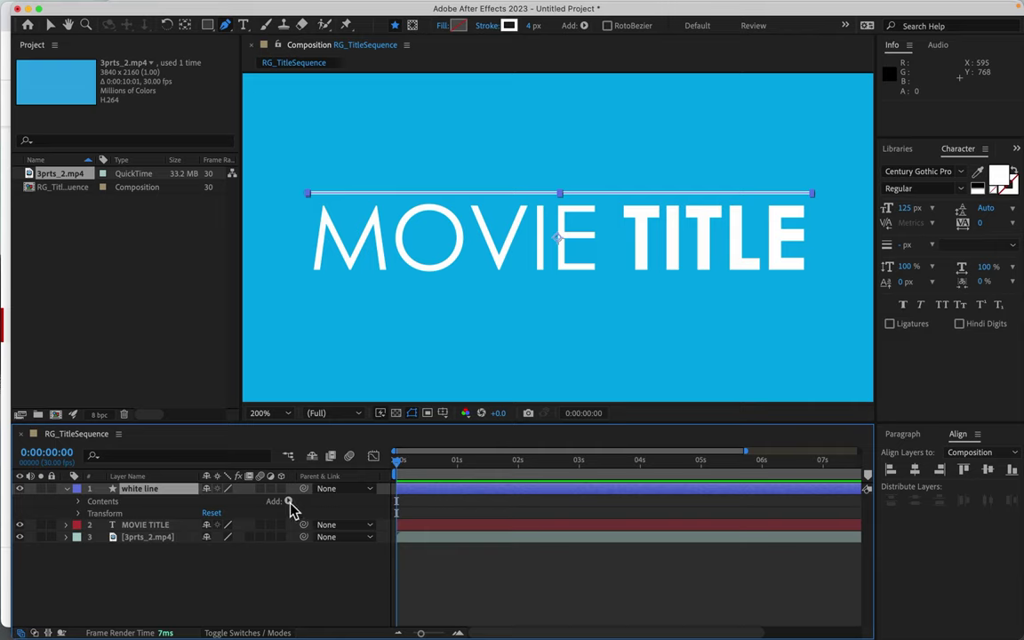
# Add Trim Paths to the white line and set Start and End to 50%
pyautogui.click(290, 503)
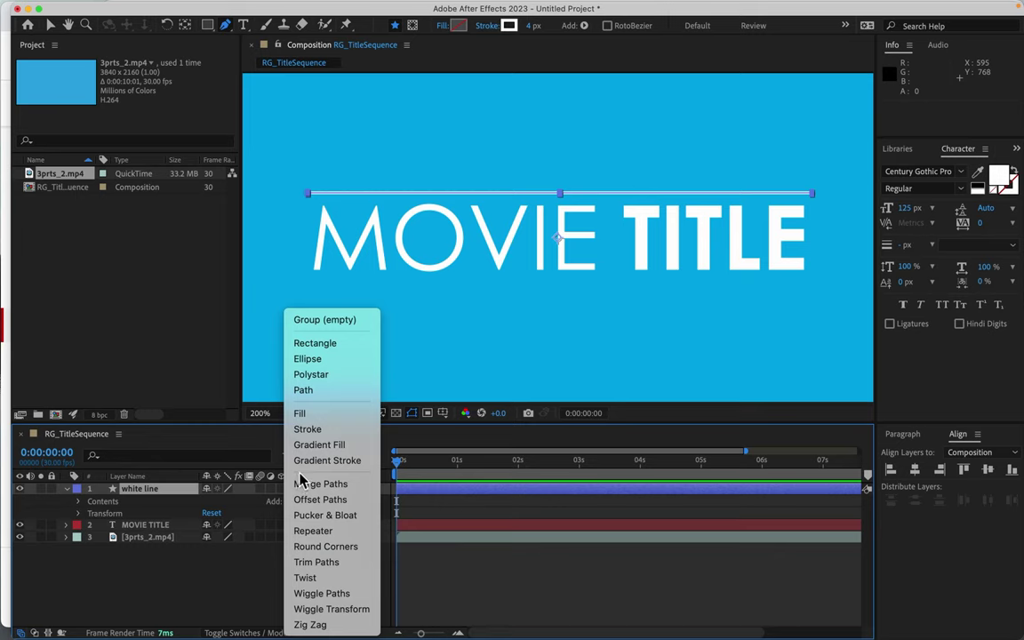
pyautogui.click(300, 562)
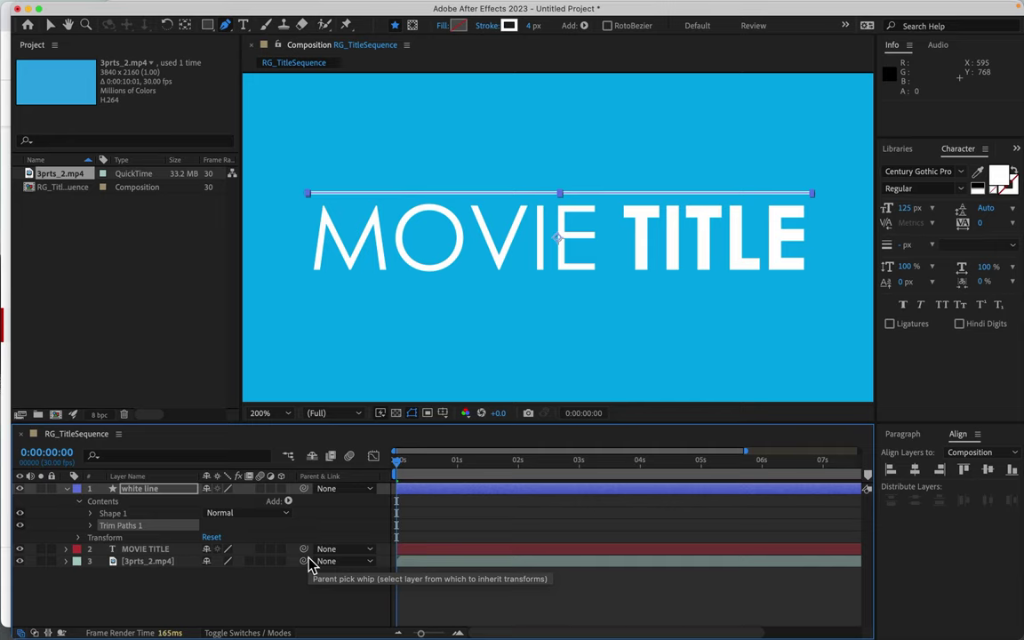
pyautogui.click(90, 527)
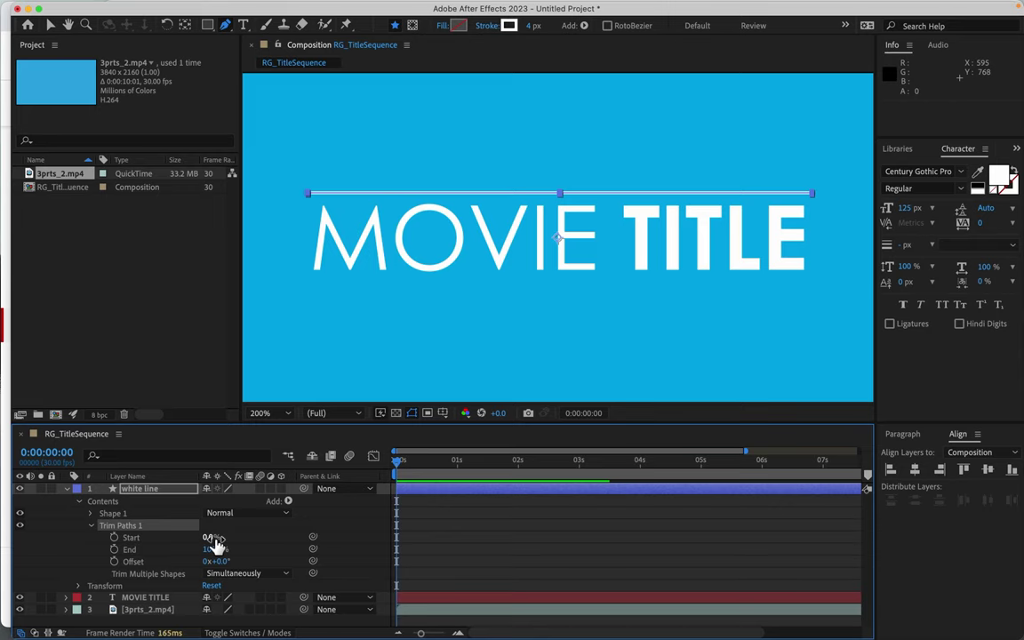
pyautogui.moveTo(211, 536); pyautogui.dragTo(253, 541)
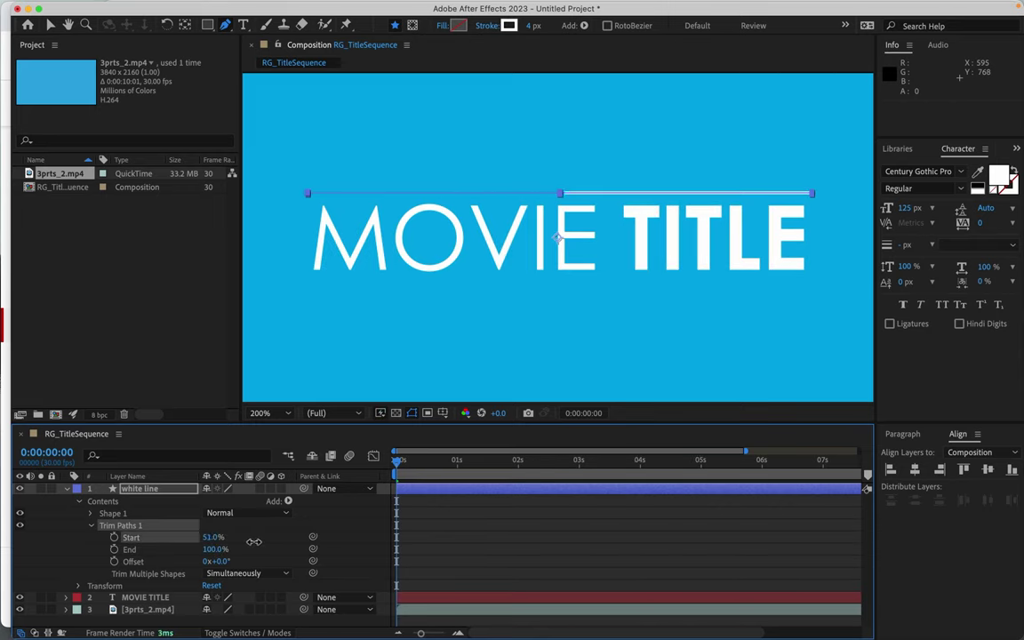
pyautogui.moveTo(253, 542); pyautogui.dragTo(205, 551)
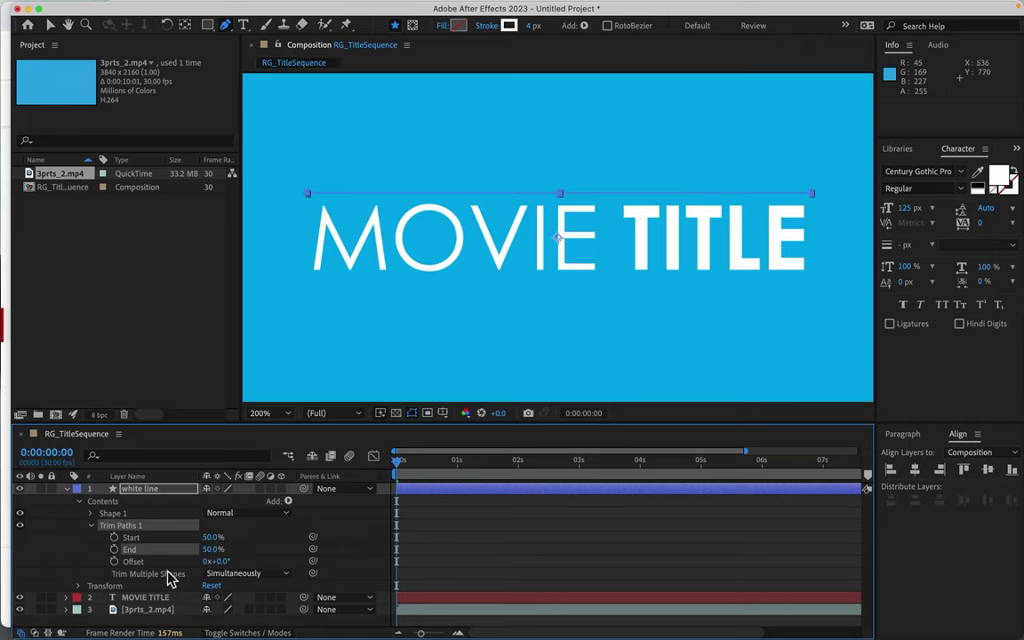
# Keyframe Start and End at 0s, then at 1:00 set Start 0% and End 100%
pyautogui.click(114, 538)
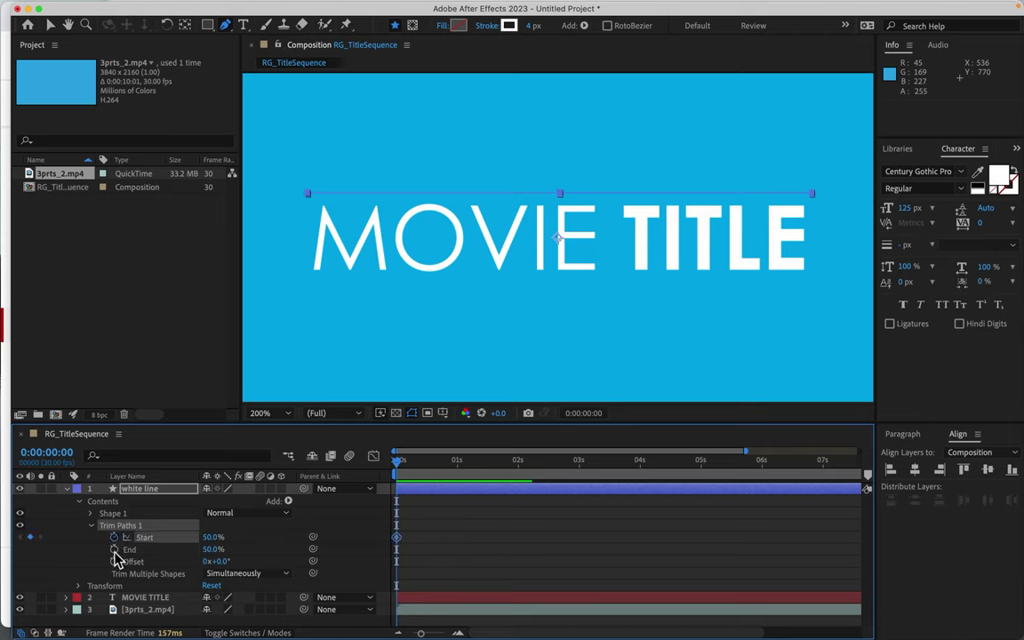
pyautogui.click(114, 549)
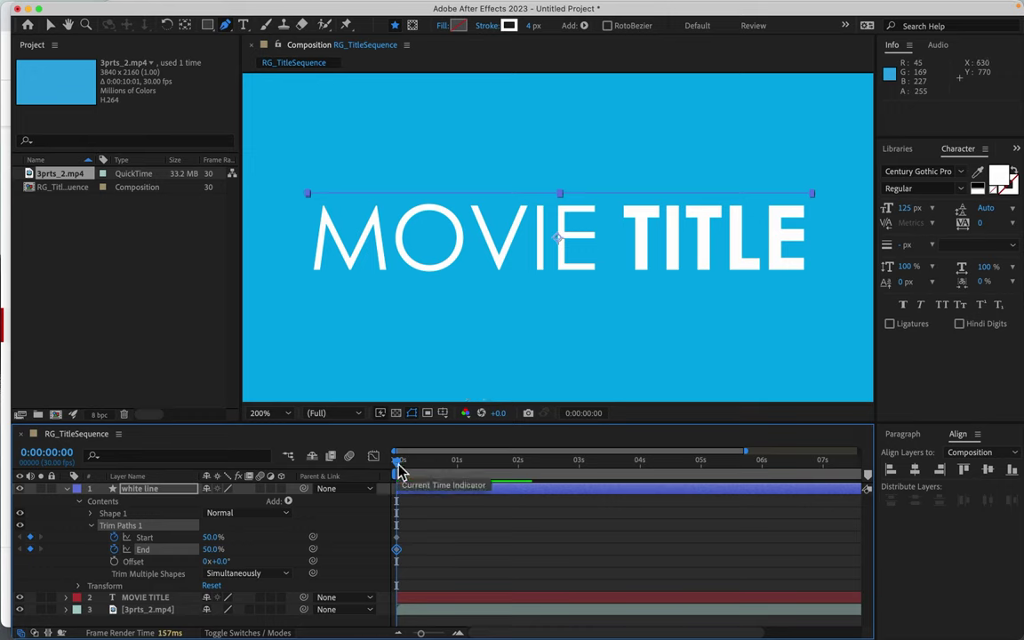
pyautogui.moveTo(398, 471); pyautogui.dragTo(457, 469)
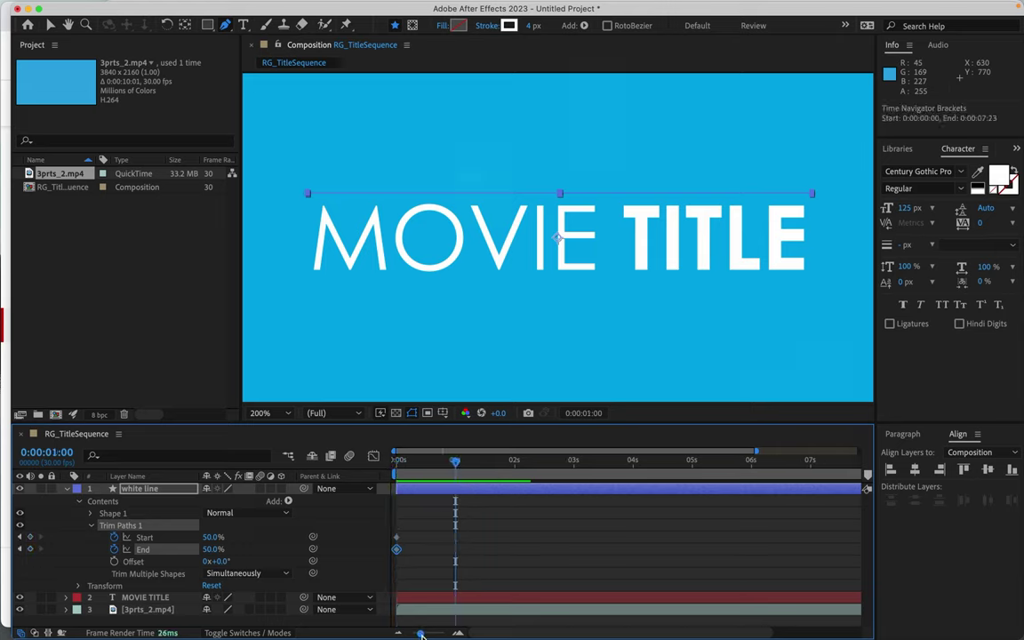
pyautogui.moveTo(422, 634); pyautogui.dragTo(438, 635)
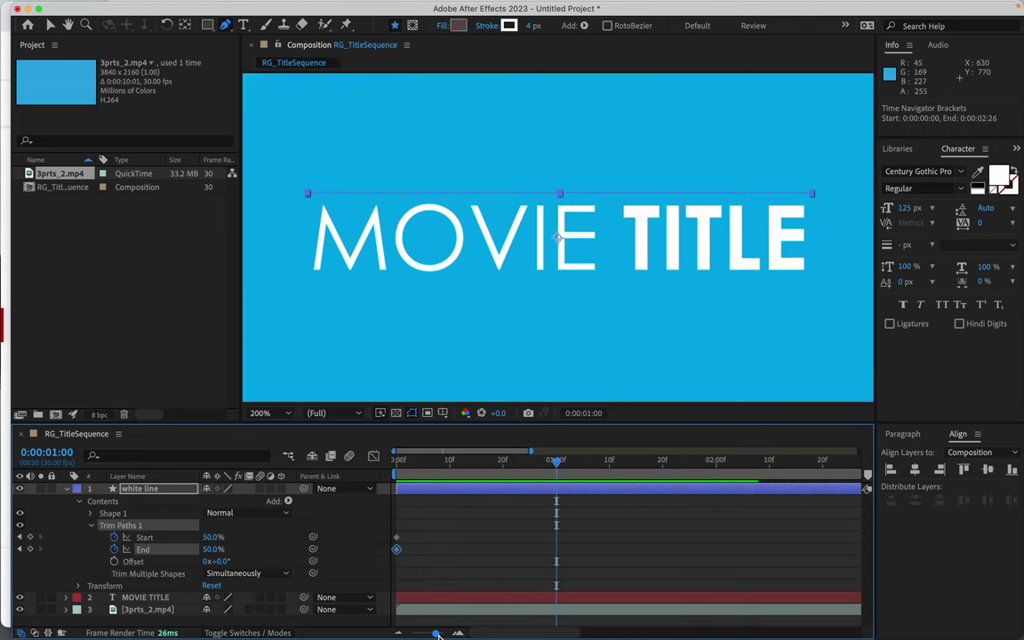
pyautogui.moveTo(628, 468); pyautogui.dragTo(630, 481)
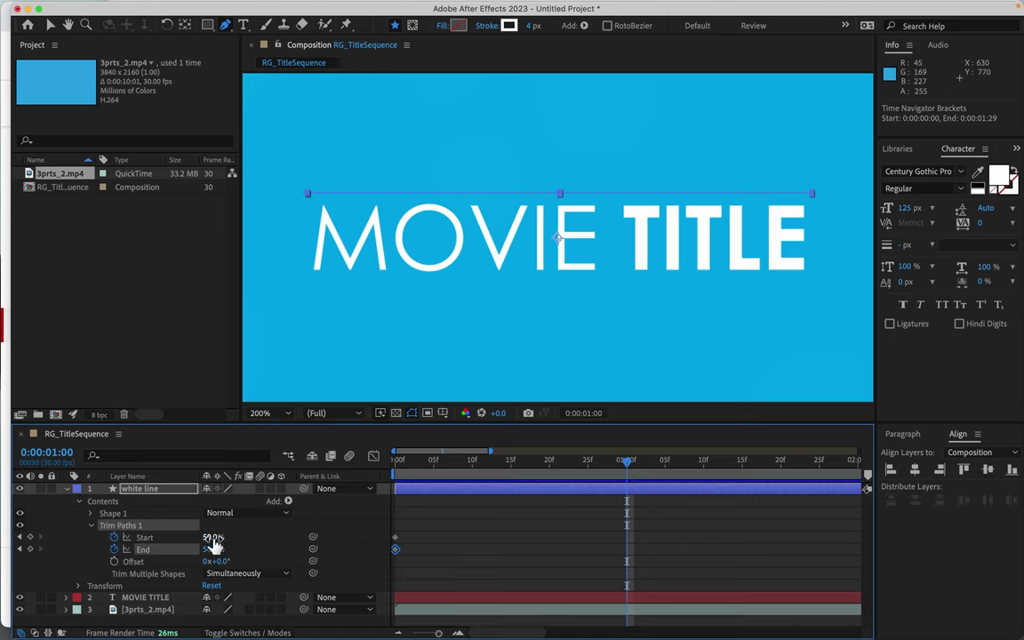
pyautogui.moveTo(213, 538)
pyautogui.mouseDown()
pyautogui.moveTo(169, 537)
pyautogui.moveTo(274, 550)
pyautogui.mouseUp()
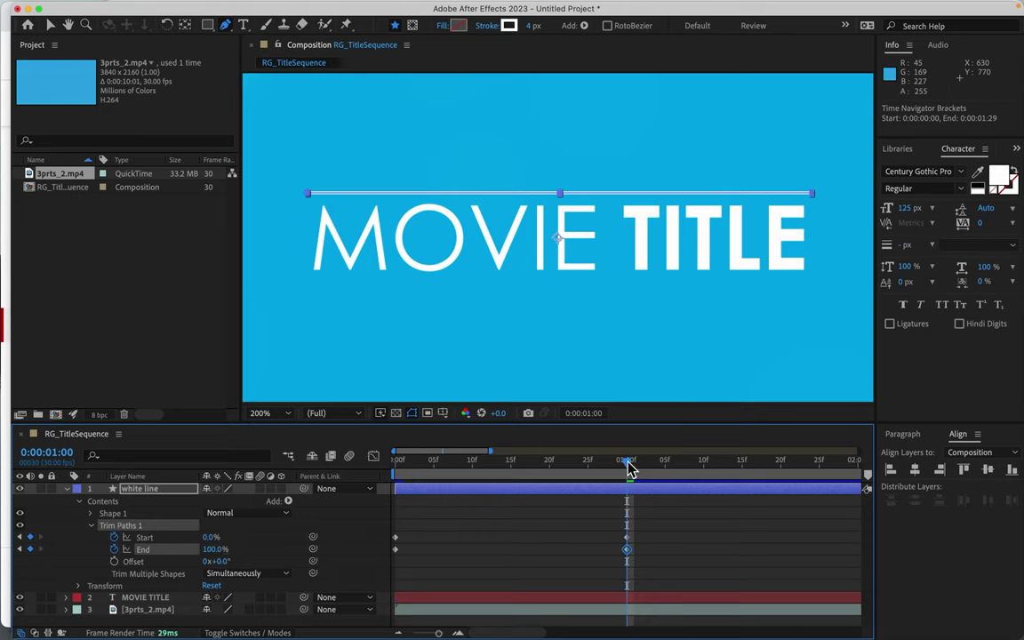
pyautogui.moveTo(628, 469); pyautogui.dragTo(454, 468)
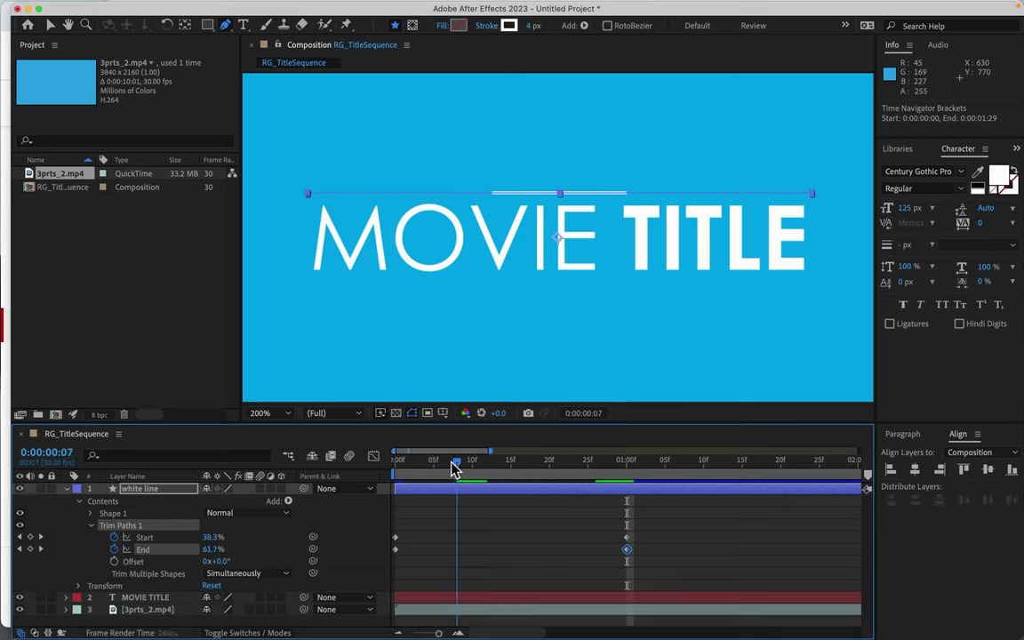
pyautogui.moveTo(454, 468)
pyautogui.mouseDown()
pyautogui.moveTo(395, 465)
pyautogui.moveTo(583, 478)
pyautogui.moveTo(612, 469)
pyautogui.moveTo(627, 483)
pyautogui.mouseUp()
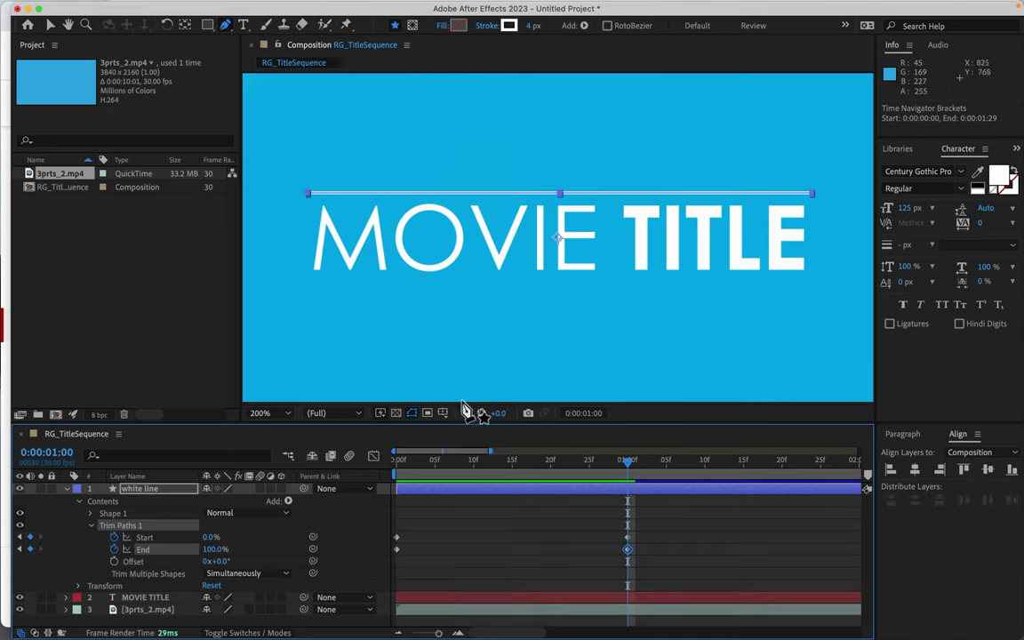
pyautogui.moveTo(651, 571); pyautogui.dragTo(607, 528)
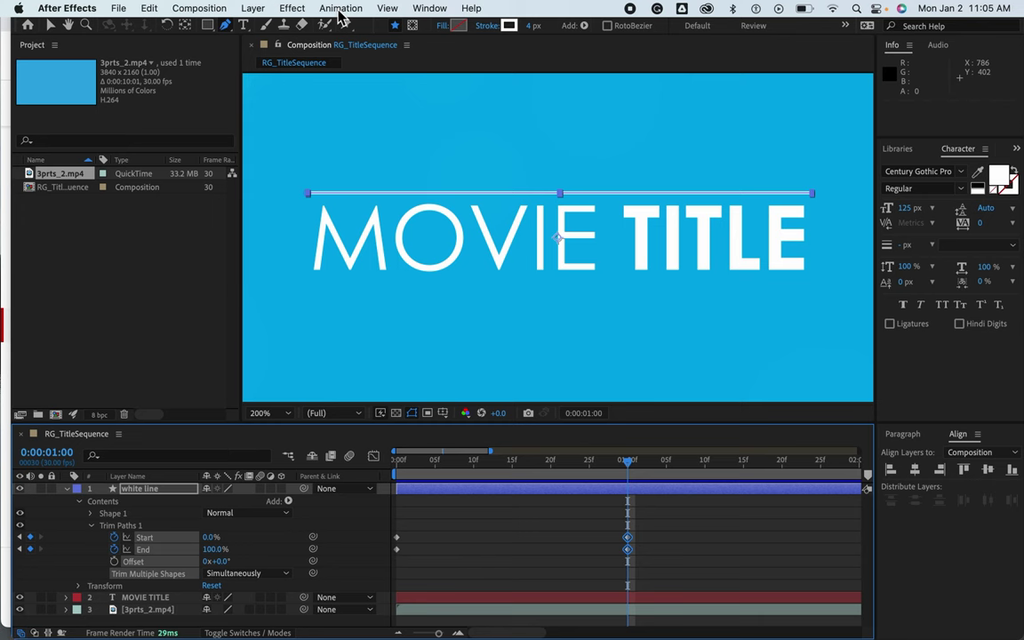
# Apply Easy Ease to the selected one-second Start and End keyframes
pyautogui.click(338, 11)
pyautogui.moveTo(360, 162)
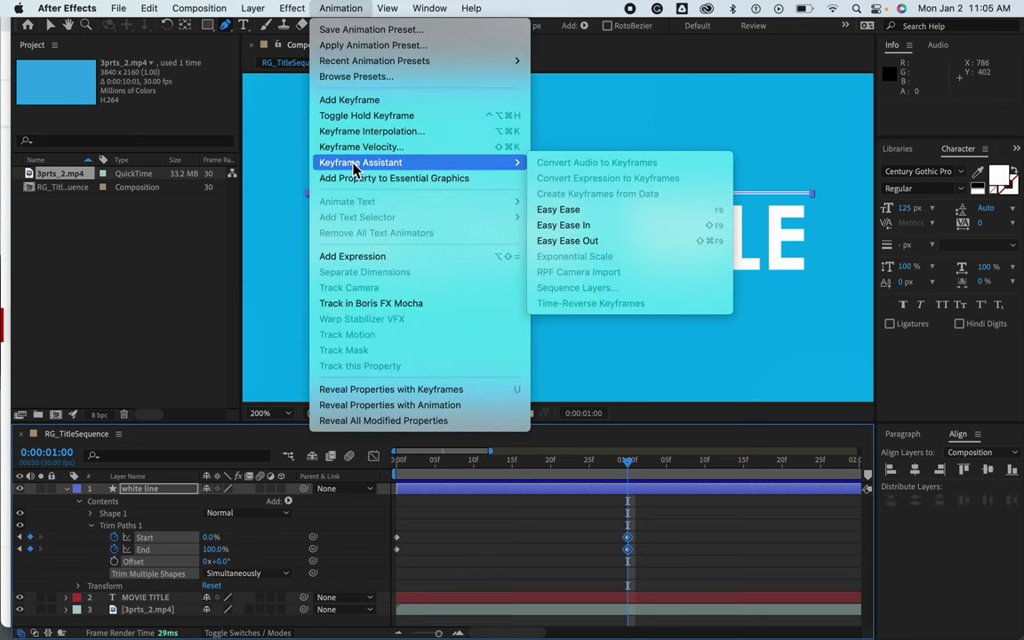
pyautogui.click(579, 212)
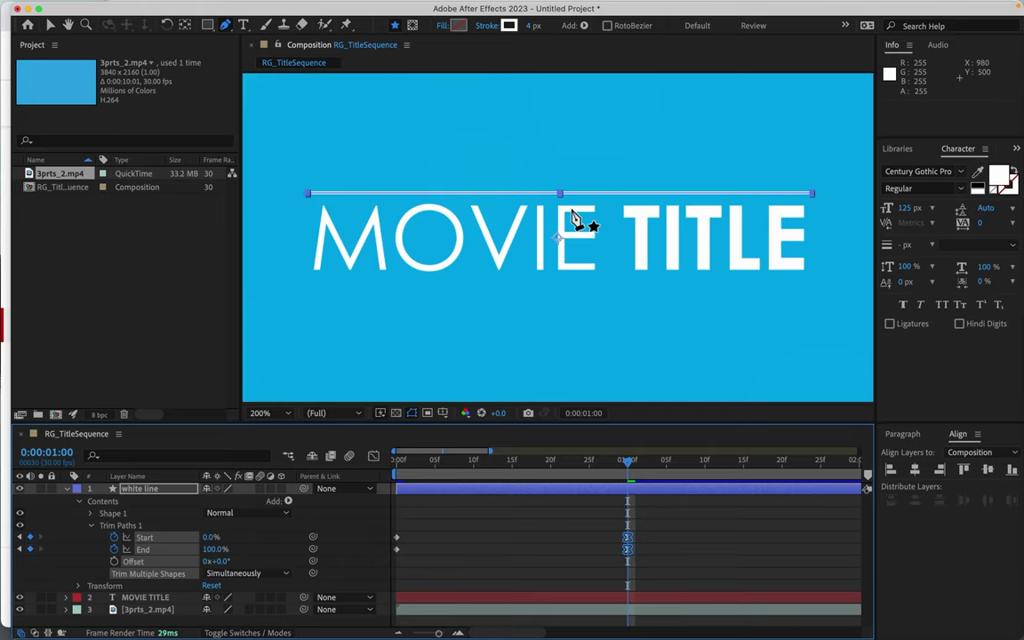